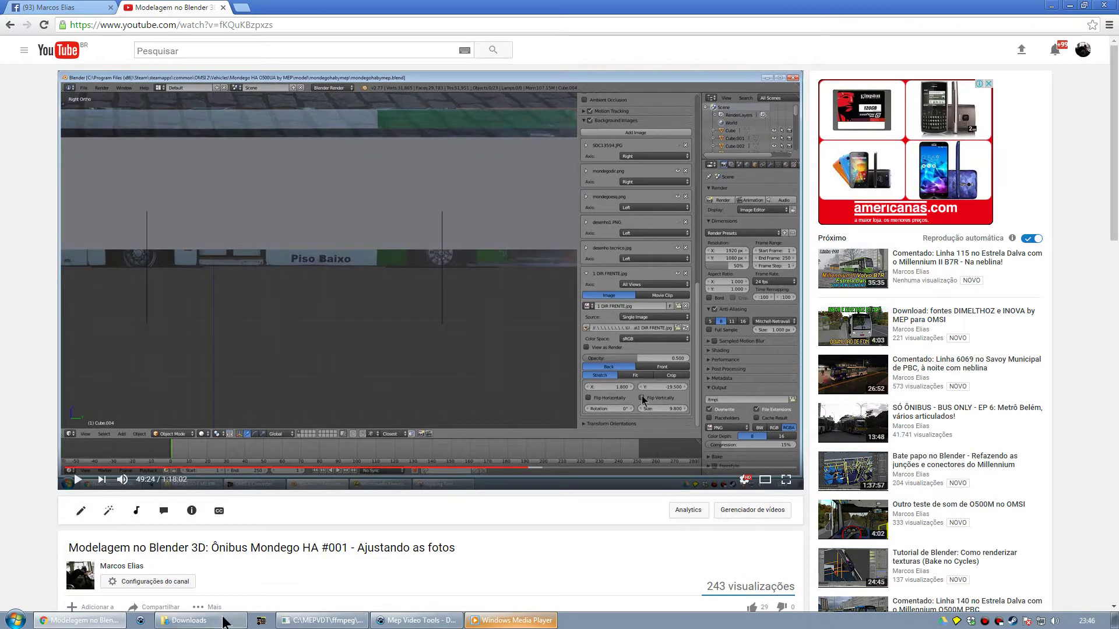
- Switch from YouTube to Blender and open the recent file mondegohabymep.blend
left_click(15, 620)
left_click(61, 104)
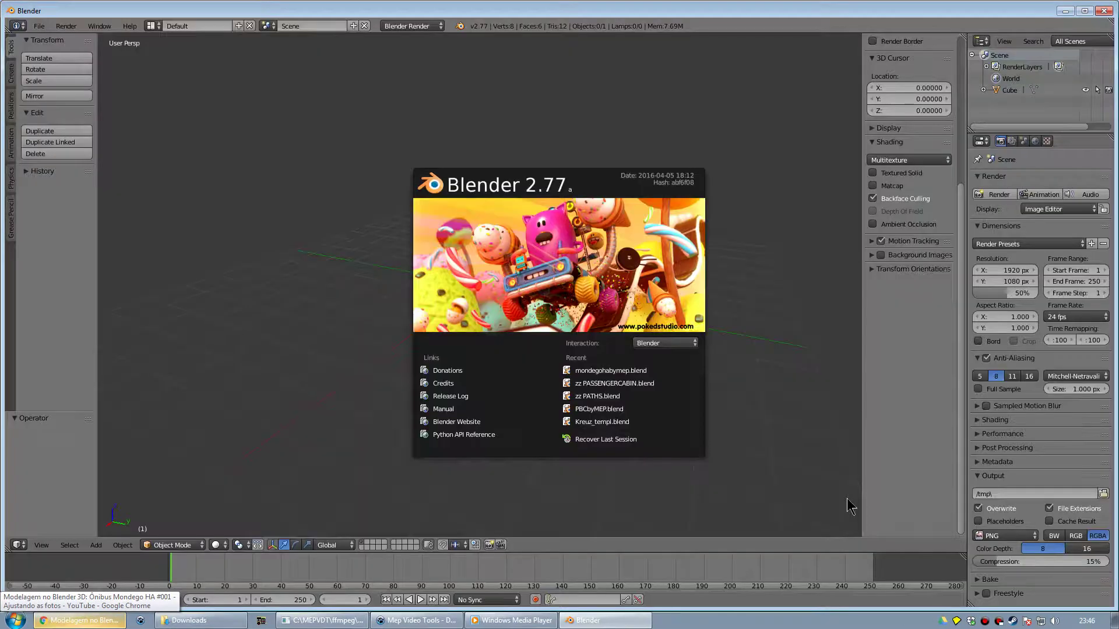
left_click(617, 371)
- Zoom out, orbit to a closer side view of the bus, and deselect everything
scroll(571, 315, "down", 2)
mouse_move(575, 295)
middle_mouse_down()
mouse_move(485, 289)
mouse_move(494, 279)
mouse_move(573, 291)
middle_mouse_up()
key("a")
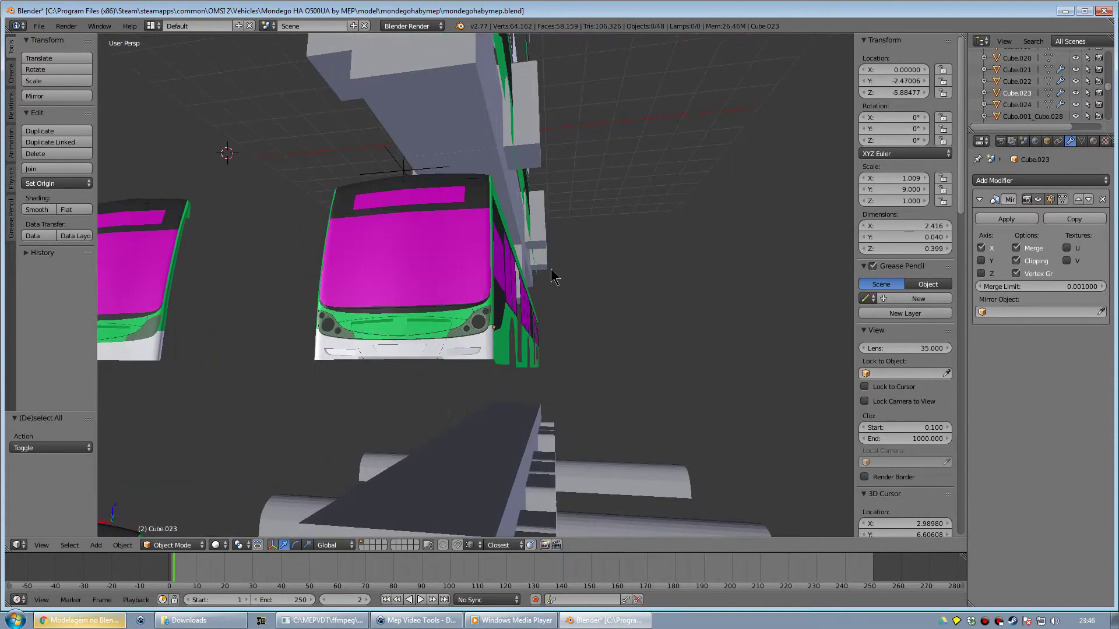
- Zoom in on the bus front, then orbit to an oblique side view
scroll(573, 291, "up", 3)
scroll(554, 282, "up", 1)
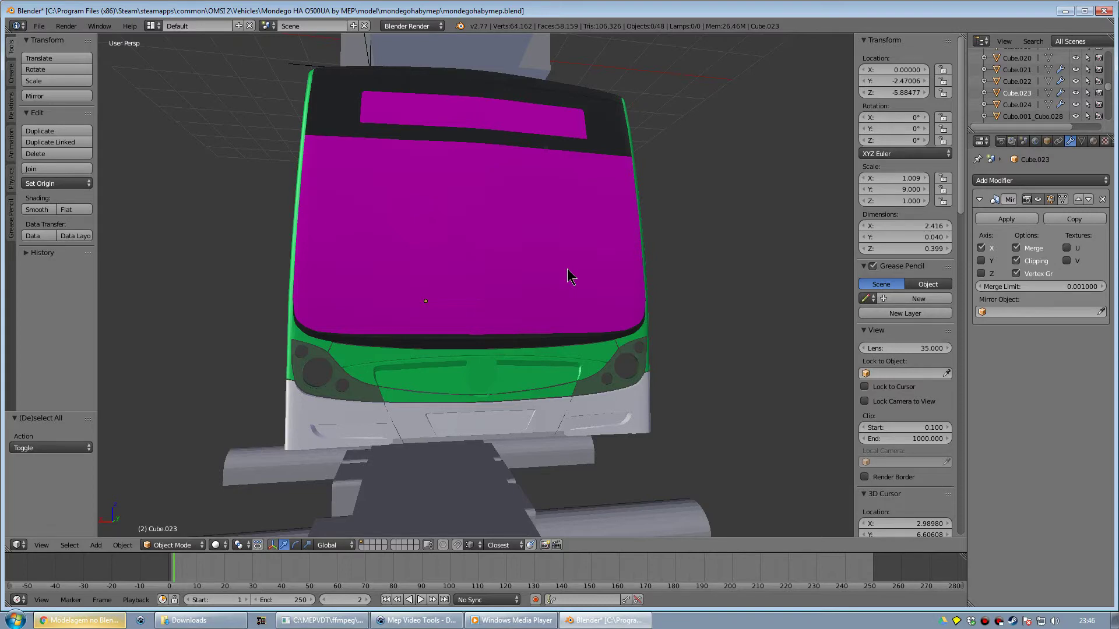
scroll(568, 272, "down", 1)
mouse_move(529, 275)
middle_mouse_down()
mouse_move(447, 264)
mouse_move(506, 262)
mouse_move(445, 307)
mouse_move(549, 302)
mouse_move(539, 275)
middle_mouse_up()
scroll(435, 307, "up", 3)
scroll(484, 310, "up", 1)
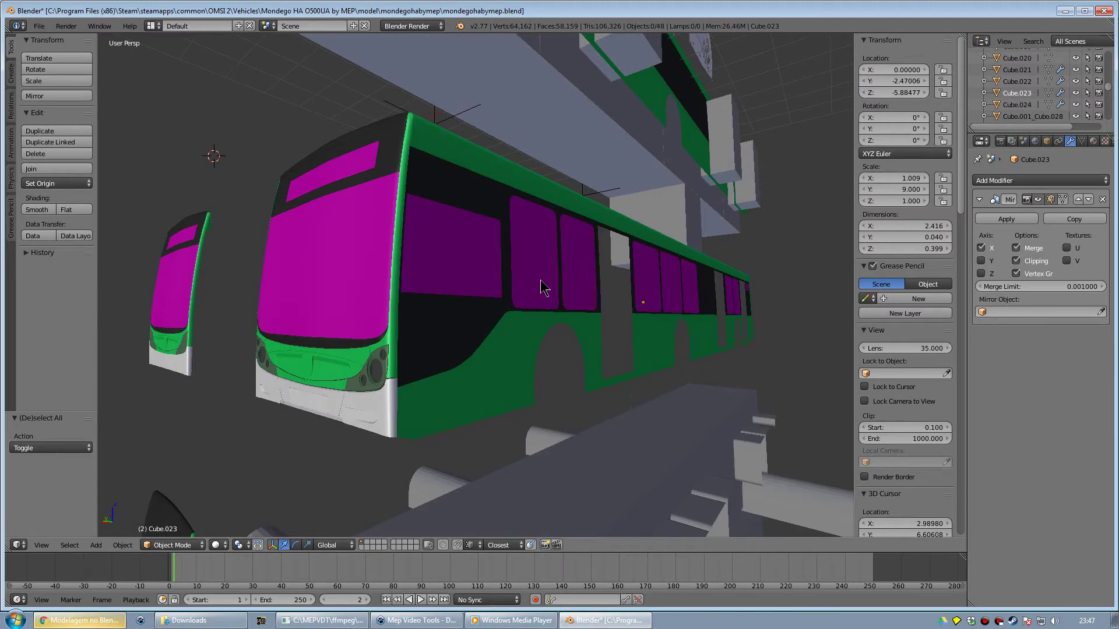
- Turn to face the bus front, then orbit round to inspect the side windows
mouse_move(447, 267)
middle_mouse_down()
mouse_move(513, 283)
mouse_move(537, 262)
mouse_move(554, 304)
middle_mouse_up()
scroll(534, 272, "up", 3)
scroll(503, 240, "up", 1)
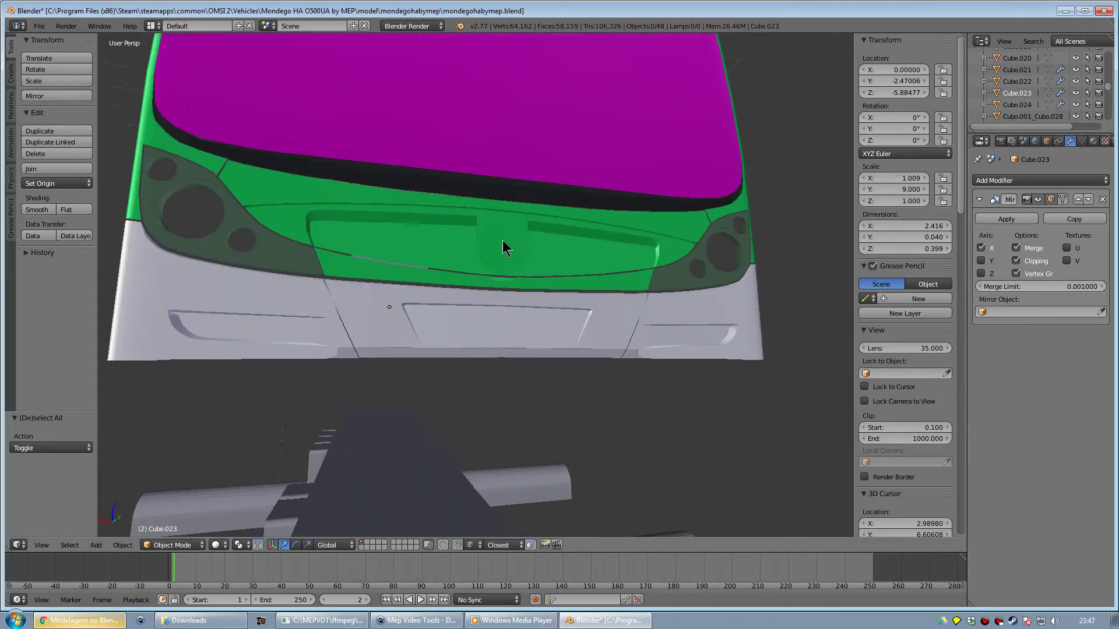
scroll(502, 240, "down", 3)
mouse_move(502, 241)
middle_mouse_down()
mouse_move(600, 250)
mouse_move(452, 250)
mouse_move(491, 262)
mouse_move(507, 321)
mouse_move(552, 329)
mouse_move(491, 317)
mouse_move(455, 280)
mouse_move(511, 272)
mouse_move(499, 288)
mouse_move(418, 280)
mouse_move(499, 270)
mouse_move(349, 268)
mouse_move(389, 252)
mouse_move(421, 267)
middle_mouse_up()
scroll(355, 257, "up", 2)
scroll(551, 246, "down", 3)
scroll(488, 262, "up", 2)
scroll(440, 274, "up", 2)
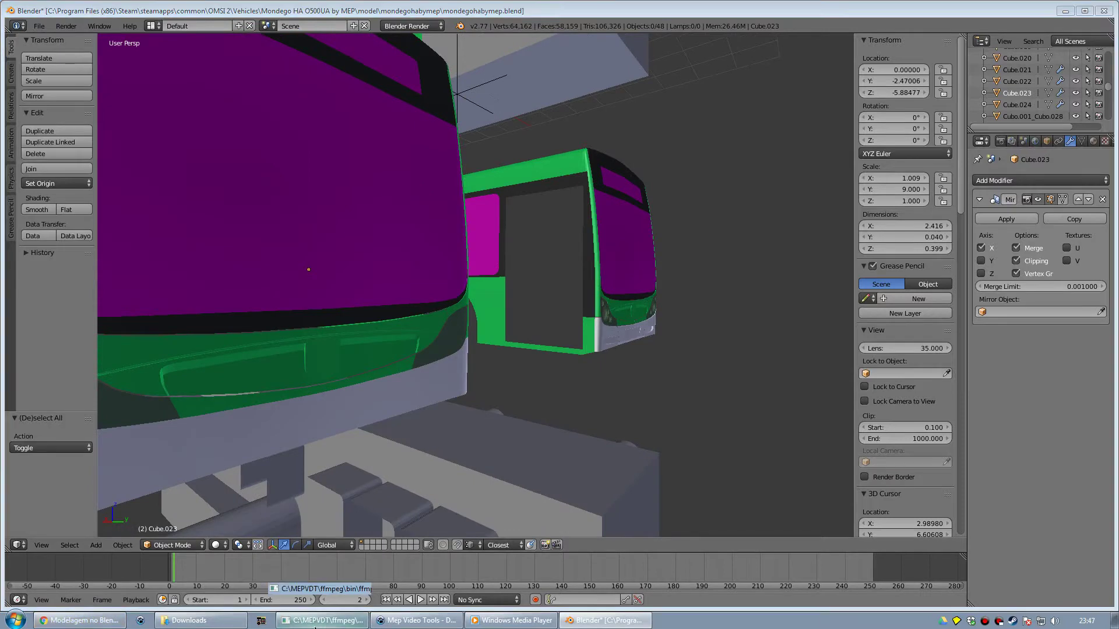
- Orbit from the green bus's side to its front, then zoom out to show the second bus
left_click(315, 621)
mouse_move(516, 370)
middle_mouse_down()
mouse_move(499, 375)
mouse_move(556, 352)
mouse_move(523, 372)
mouse_move(468, 358)
mouse_move(570, 361)
mouse_move(585, 351)
mouse_move(564, 344)
middle_mouse_up()
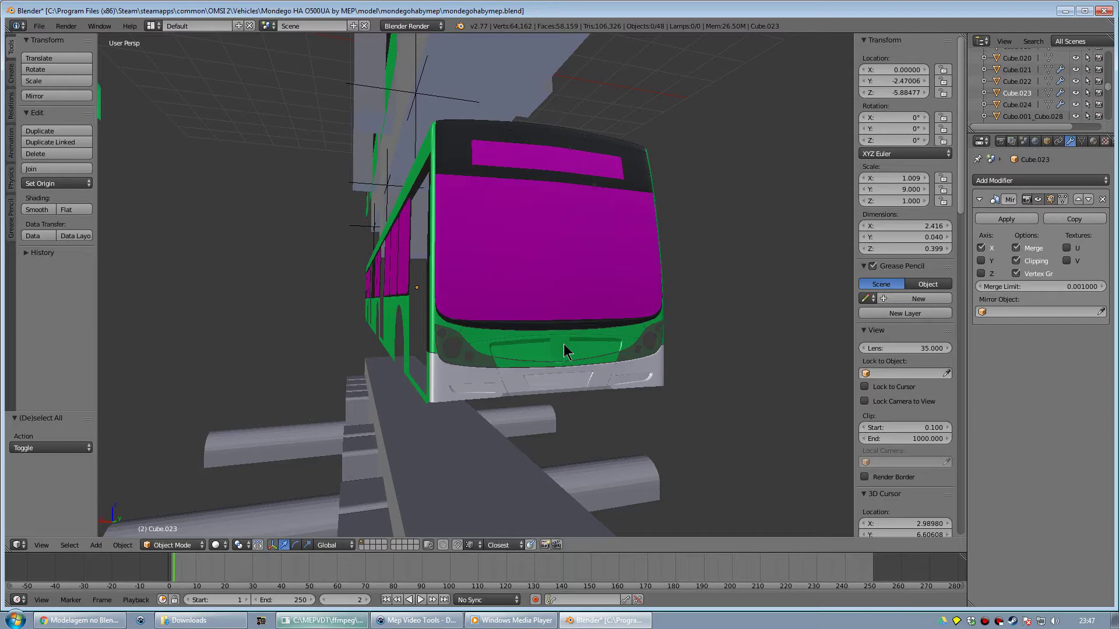
mouse_move(564, 344)
middle_mouse_down()
mouse_move(504, 322)
mouse_move(512, 310)
mouse_move(487, 324)
middle_mouse_up()
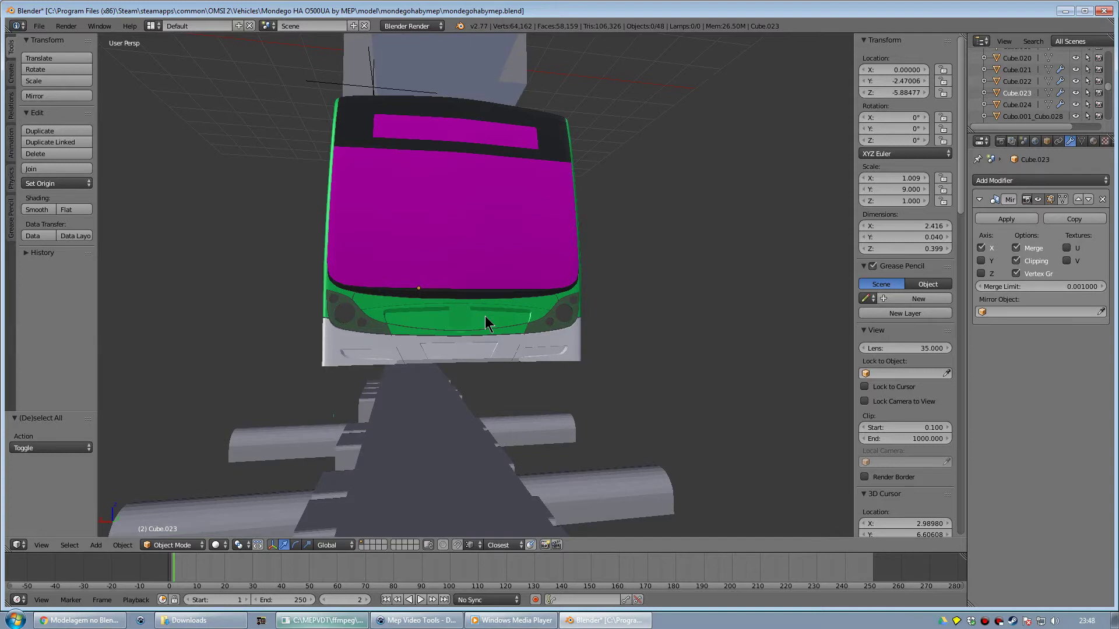
mouse_move(485, 323)
middle_mouse_down()
mouse_move(555, 320)
mouse_move(520, 321)
mouse_move(554, 312)
mouse_move(540, 305)
middle_mouse_up()
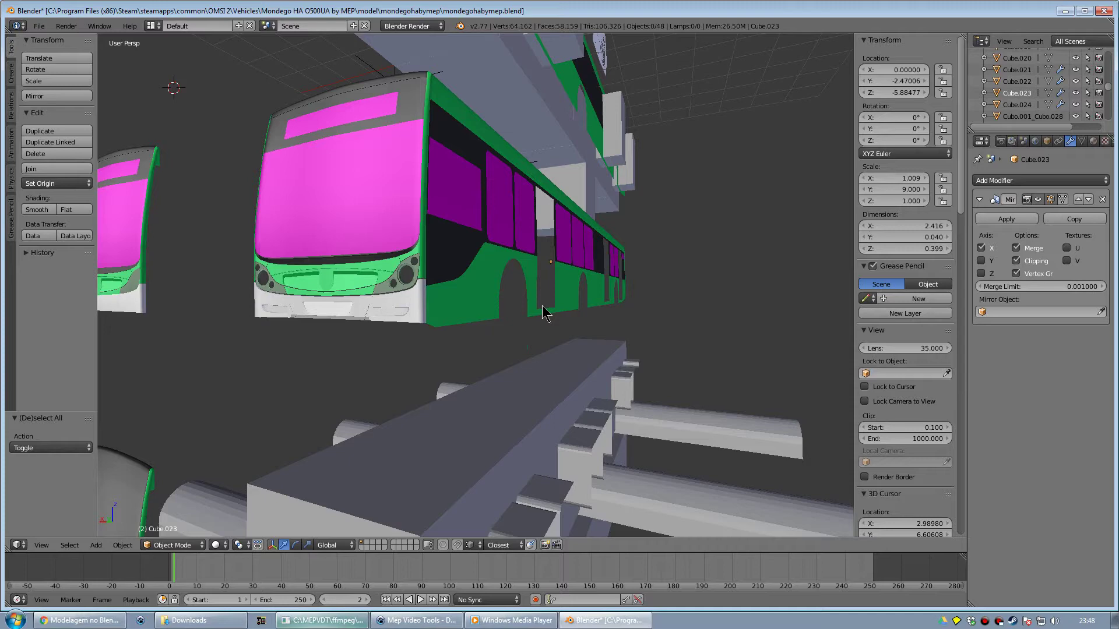
mouse_move(505, 304)
middle_mouse_down()
mouse_move(499, 336)
mouse_move(512, 320)
mouse_move(483, 331)
mouse_move(532, 309)
mouse_move(529, 332)
mouse_move(544, 315)
mouse_move(530, 316)
middle_mouse_up()
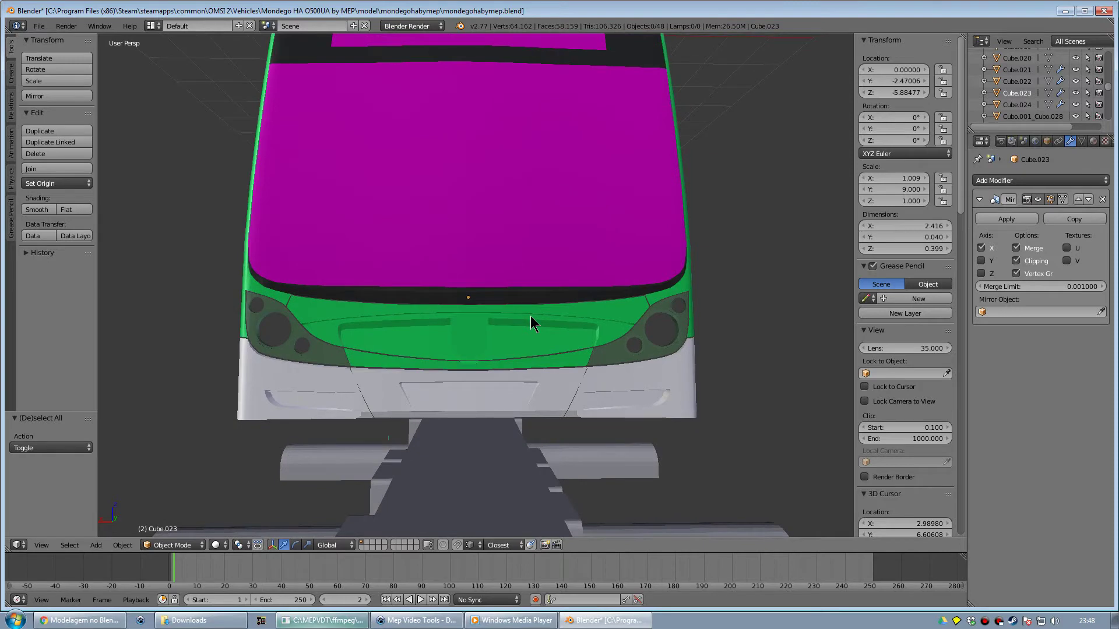
mouse_move(530, 316)
middle_mouse_down()
mouse_move(553, 323)
mouse_move(521, 320)
mouse_move(554, 317)
mouse_move(522, 309)
middle_mouse_up()
scroll(554, 323, "down", 2)
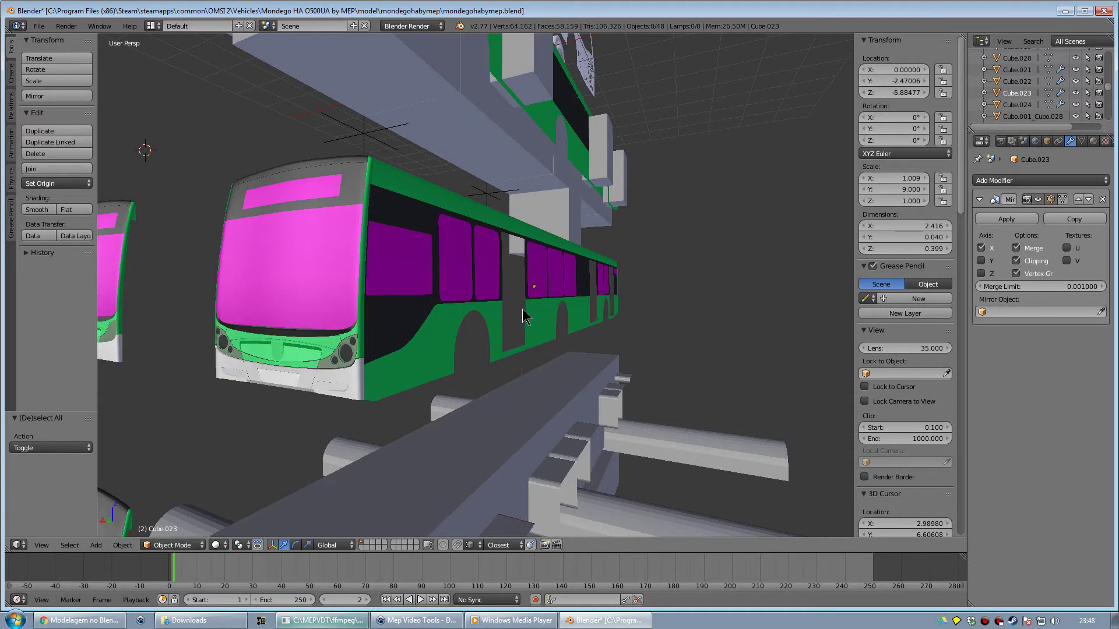
- Take a near-front view with numpad 4, zoom onto the bus front, then orbit to an oblique side
key("KP_4")
key("KP_4")
key("KP_4")
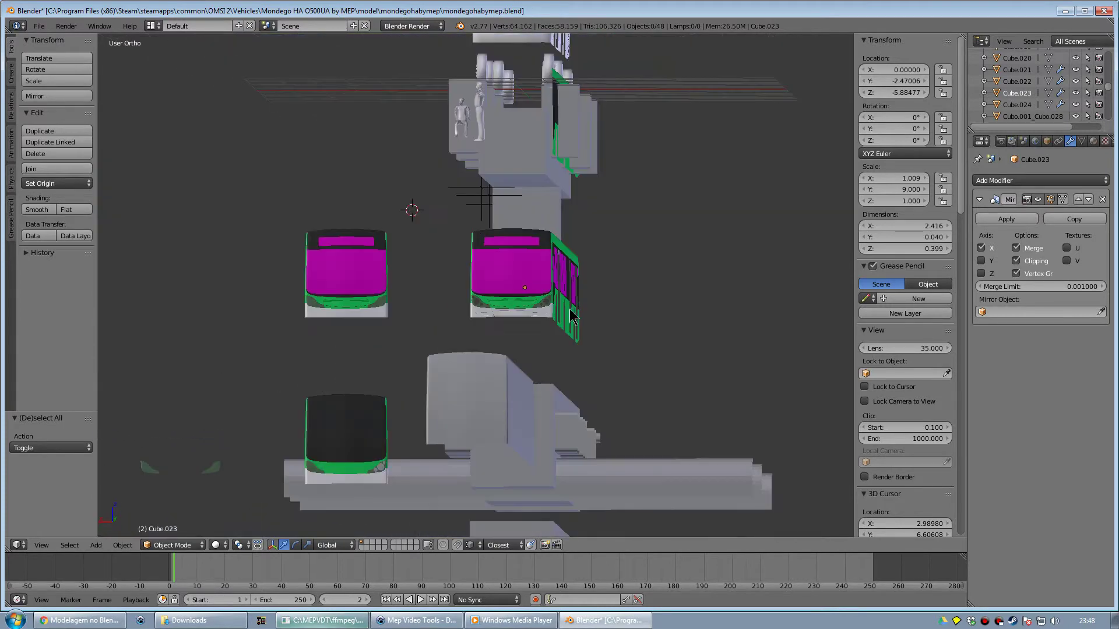
middle_click_drag(569, 309, 532, 304)
scroll(531, 306, "up", 3)
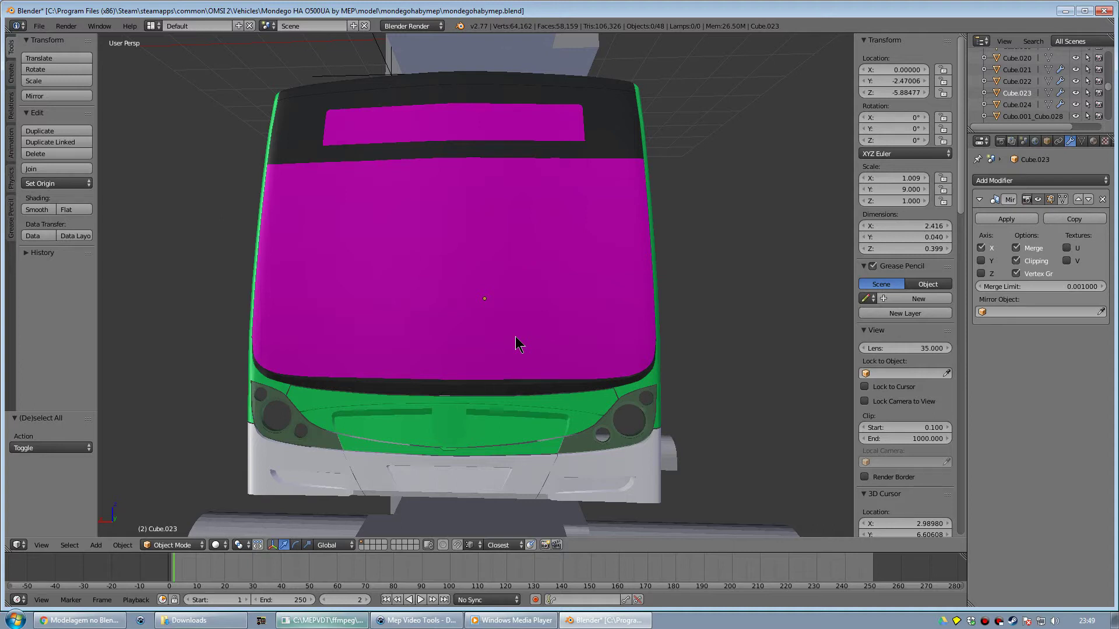
mouse_move(549, 349)
middle_mouse_down()
mouse_move(520, 326)
mouse_move(607, 322)
mouse_move(588, 321)
middle_mouse_up()
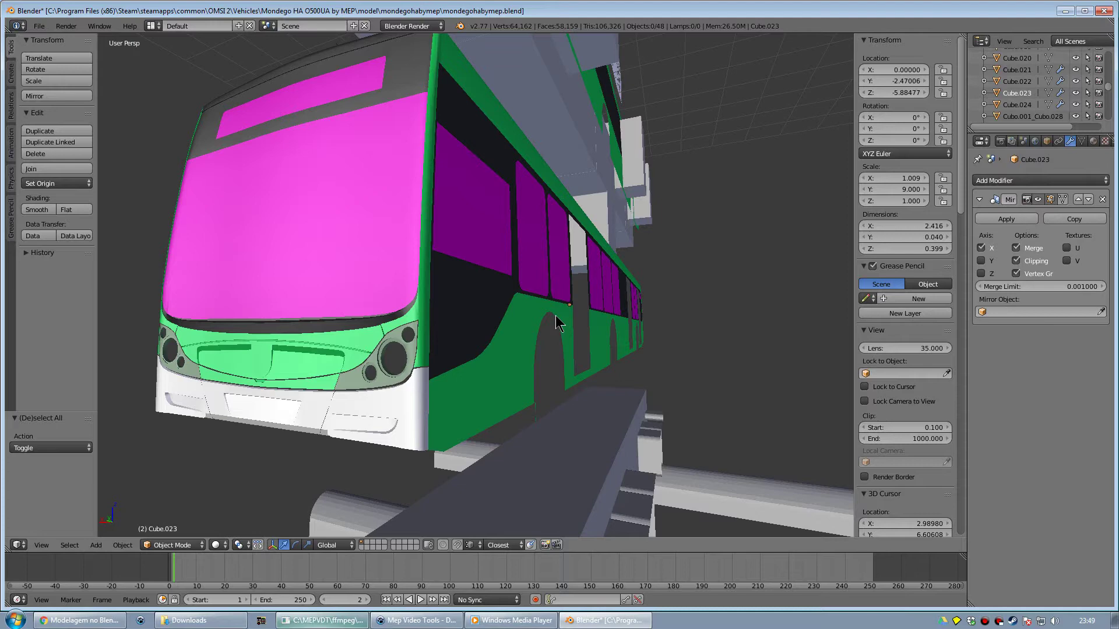
- Swing round to a side-on view of the bus and adjust the zoom
mouse_move(503, 306)
middle_mouse_down()
mouse_move(640, 332)
mouse_move(511, 305)
mouse_move(506, 285)
mouse_move(542, 282)
mouse_move(467, 265)
mouse_move(496, 276)
mouse_move(579, 264)
mouse_move(490, 245)
mouse_move(548, 249)
mouse_move(547, 237)
middle_mouse_up()
scroll(467, 265, "up", 3)
scroll(467, 265, "down", 3)
scroll(548, 249, "up", 3)
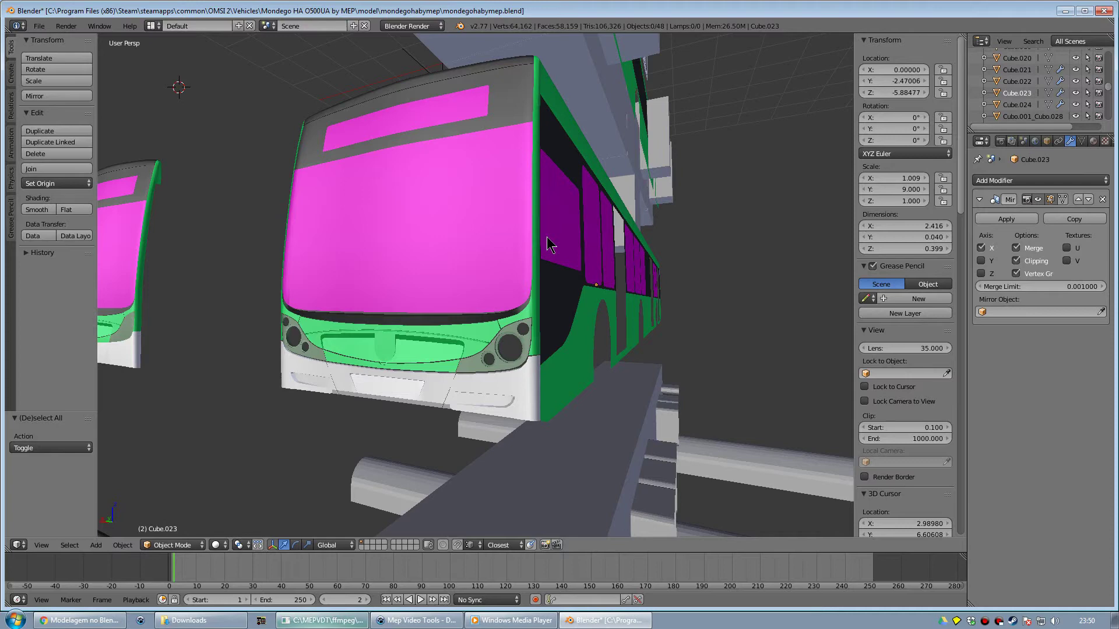
- Turn the view to face the bus head-on and zoom in close
mouse_move(546, 237)
middle_mouse_down()
mouse_move(483, 229)
mouse_move(452, 241)
mouse_move(496, 241)
middle_mouse_up()
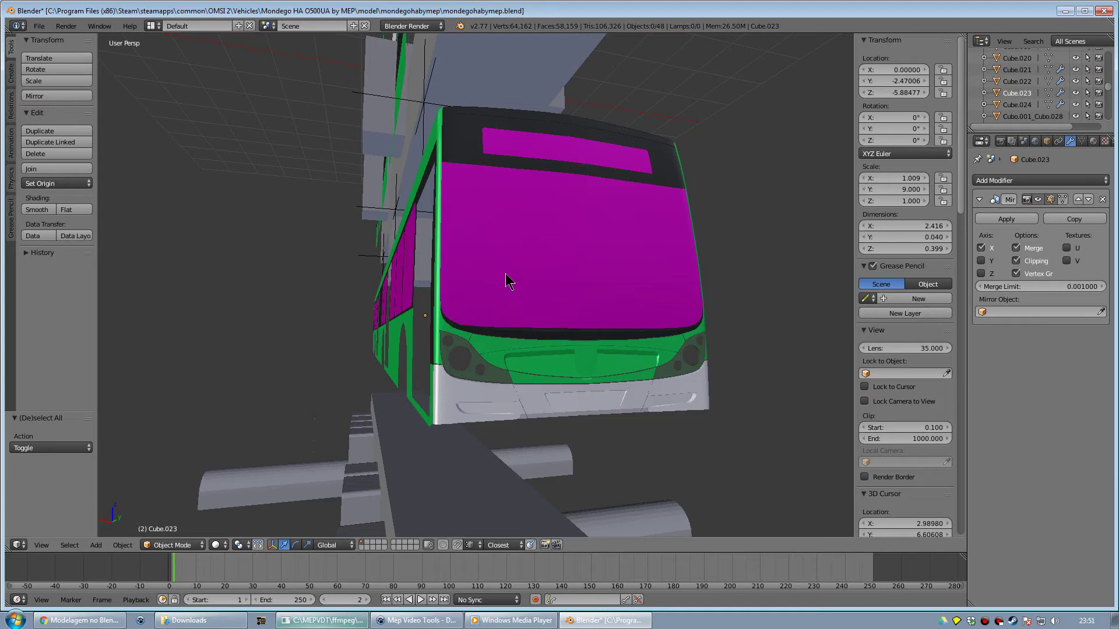
scroll(504, 291, "up", 3)
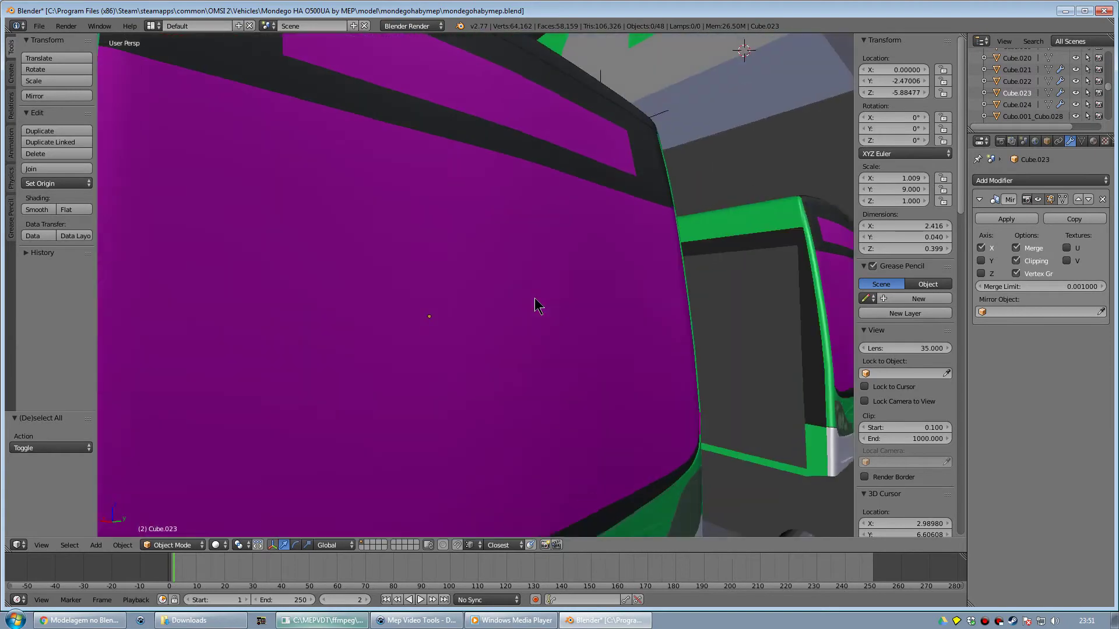
scroll(528, 303, "up", 2)
scroll(466, 291, "up", 3)
scroll(402, 276, "down", 5)
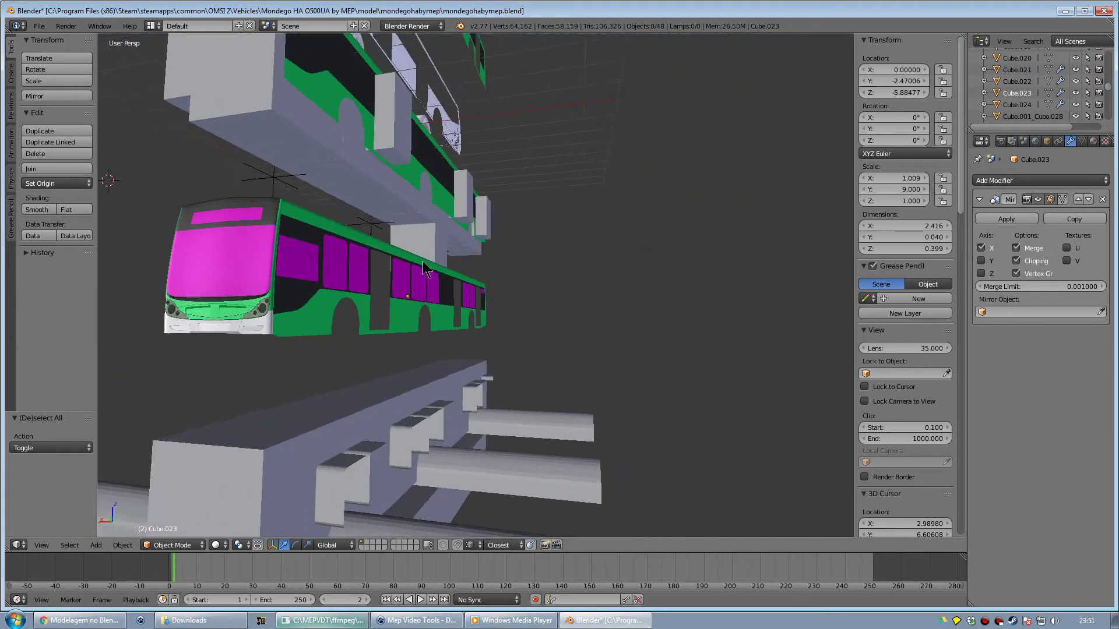
scroll(520, 298, "up", 2)
scroll(495, 312, "up", 1)
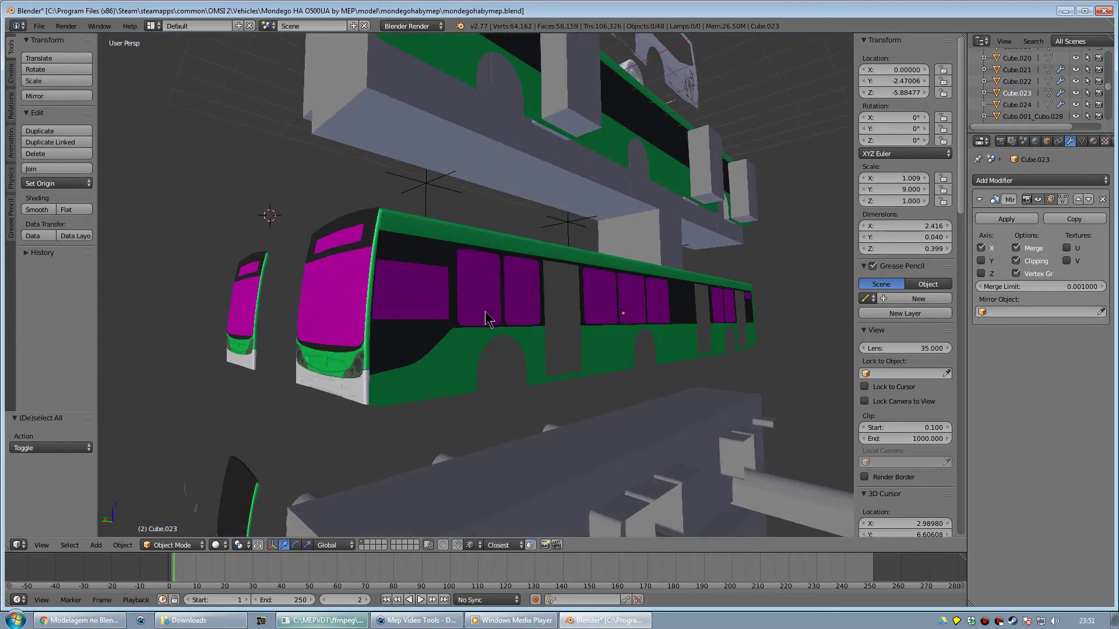
scroll(466, 320, "up", 2)
scroll(478, 317, "up", 2)
scroll(508, 305, "up", 2)
scroll(513, 309, "up", 1)
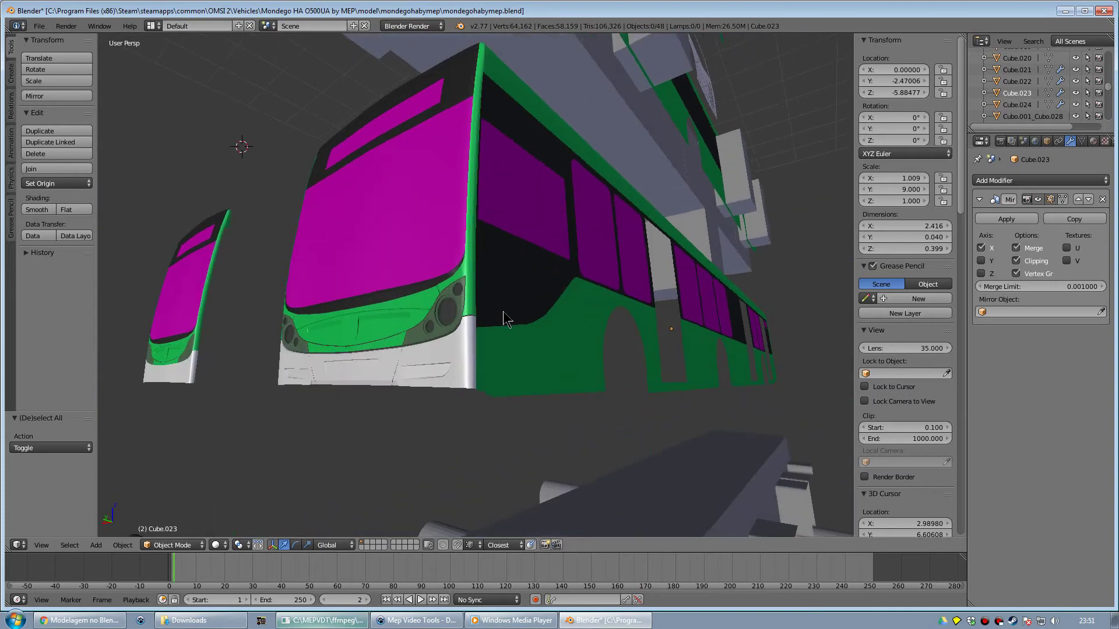
scroll(504, 317, "up", 2)
- Orbit past the bus front and settle on a side view along the magenta windows
mouse_move(517, 322)
middle_mouse_down()
mouse_move(542, 314)
mouse_move(472, 320)
mouse_move(521, 331)
mouse_move(370, 333)
mouse_move(505, 331)
mouse_move(460, 325)
mouse_move(439, 292)
mouse_move(453, 303)
mouse_move(462, 290)
mouse_move(624, 293)
mouse_move(558, 305)
mouse_move(530, 331)
mouse_move(524, 320)
mouse_move(509, 397)
mouse_move(484, 429)
mouse_move(435, 370)
mouse_move(402, 300)
mouse_move(470, 295)
mouse_move(447, 304)
mouse_move(442, 332)
mouse_move(422, 317)
mouse_move(552, 339)
mouse_move(400, 323)
mouse_move(530, 283)
mouse_move(404, 267)
mouse_move(450, 315)
middle_mouse_up()
scroll(459, 324, "up", 2)
scroll(453, 303, "up", 2)
scroll(548, 337, "down", 2)
scroll(450, 315, "up", 2)
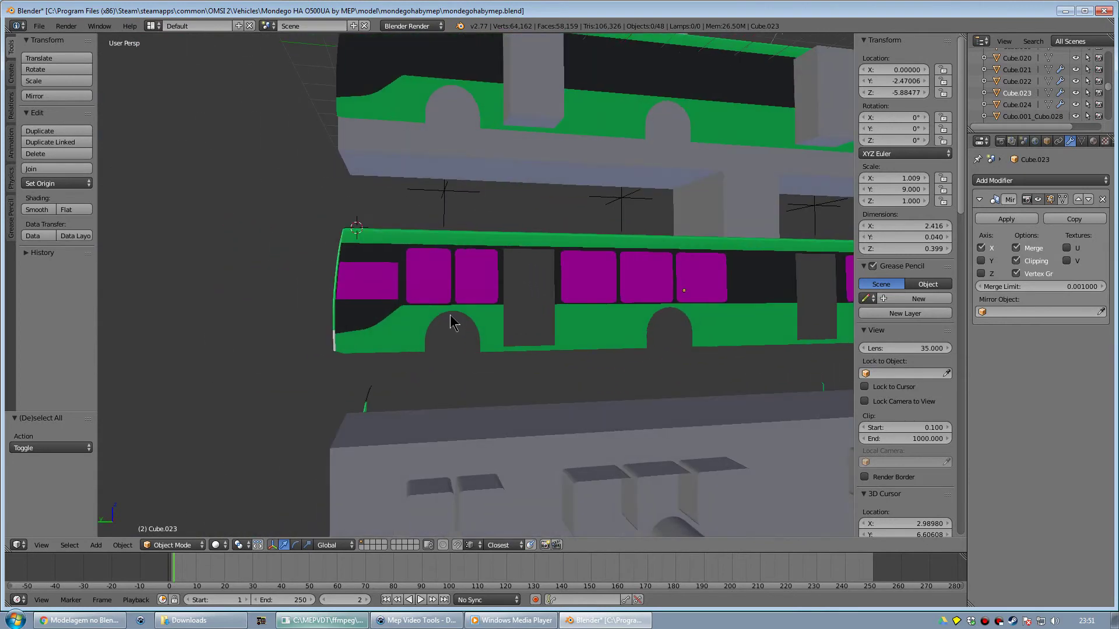
scroll(450, 315, "down", 3)
- Orbit to a slightly elevated rear three-quarter view of the bus and zoom in
mouse_move(330, 310)
middle_mouse_down()
mouse_move(462, 295)
mouse_move(444, 295)
mouse_move(485, 335)
mouse_move(512, 323)
mouse_move(632, 323)
mouse_move(508, 310)
mouse_move(572, 301)
mouse_move(571, 317)
mouse_move(662, 323)
mouse_move(590, 305)
mouse_move(634, 296)
mouse_move(503, 312)
mouse_move(331, 301)
mouse_move(419, 295)
mouse_move(478, 303)
mouse_move(501, 321)
mouse_move(394, 316)
mouse_move(406, 322)
middle_mouse_up()
scroll(610, 296, "up", 2)
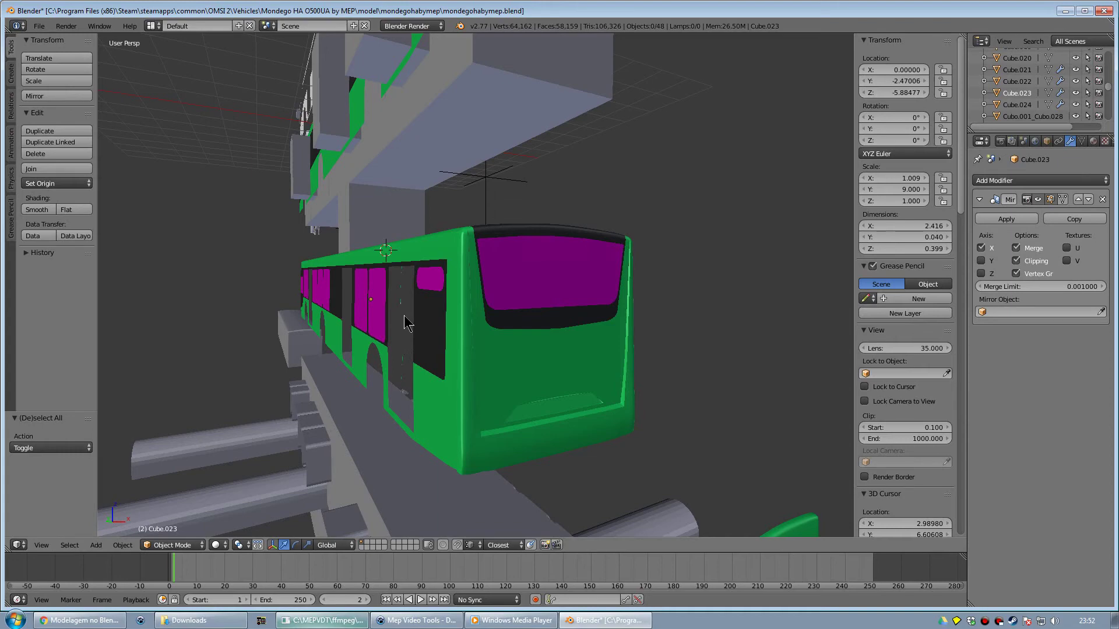
- Orbit to the bus side, then swing to a close front-corner view of windscreen and bumper
middle_click_drag(406, 323, 361, 303)
scroll(348, 298, "down", 3)
scroll(605, 302, "up", 4)
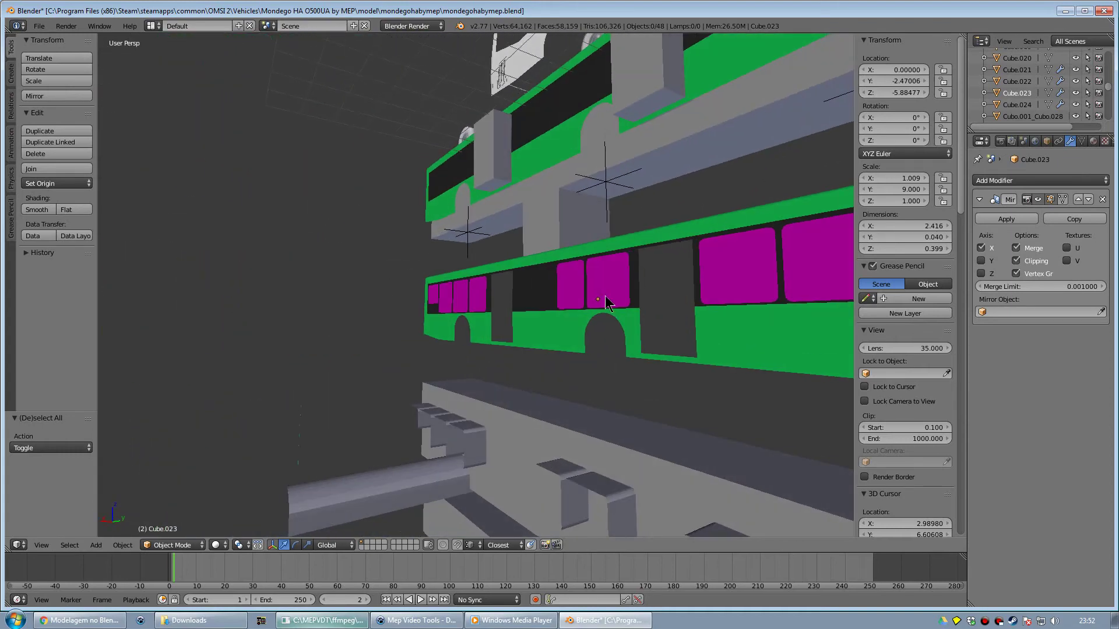
mouse_move(605, 301)
middle_mouse_down()
mouse_move(436, 310)
mouse_move(401, 290)
mouse_move(411, 291)
middle_mouse_up()
scroll(438, 307, "down", 3)
scroll(422, 306, "up", 4)
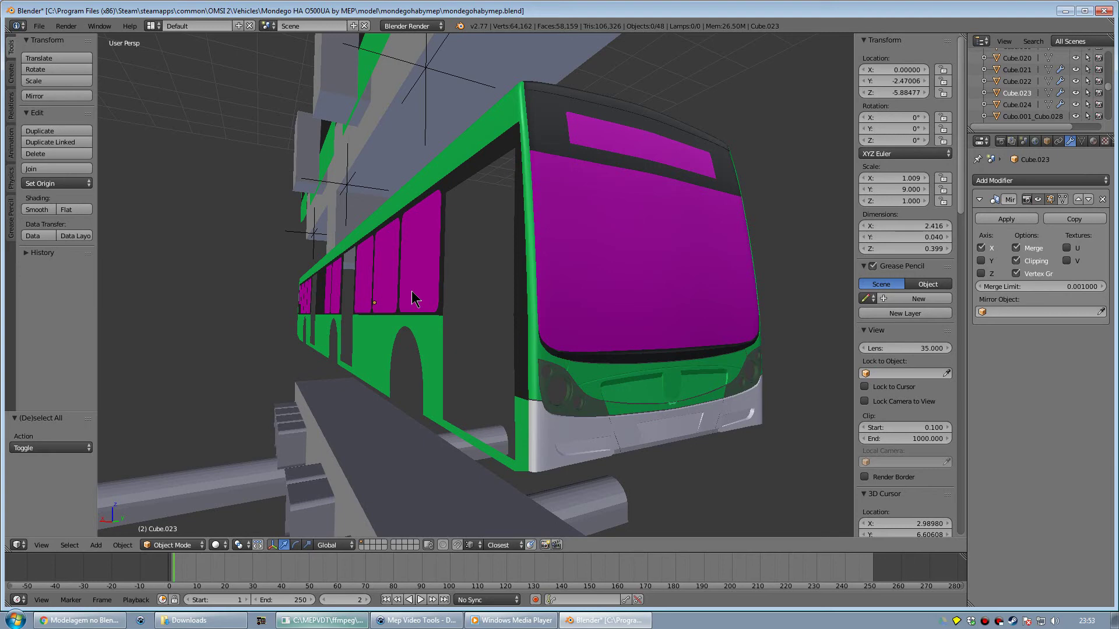
- Pan and zoom around the bus front, then orbit until it faces the view head-on
scroll(410, 288, "down", 1, "shift")
scroll(409, 286, "down", 2, "shift")
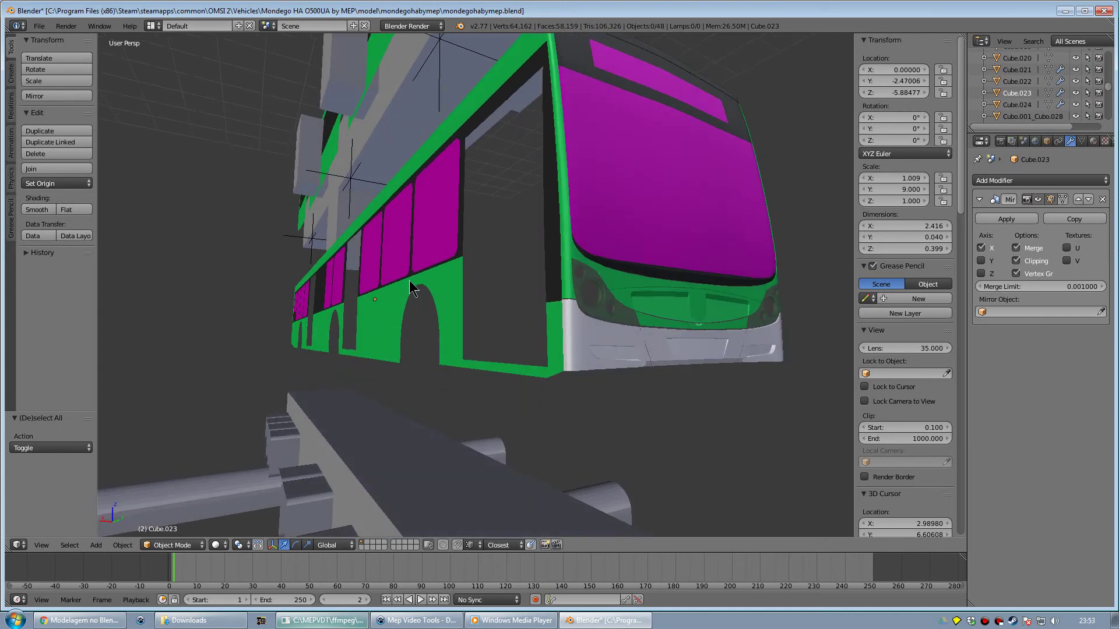
scroll(409, 285, "down", 1, "shift")
scroll(409, 283, "up", 2, "shift")
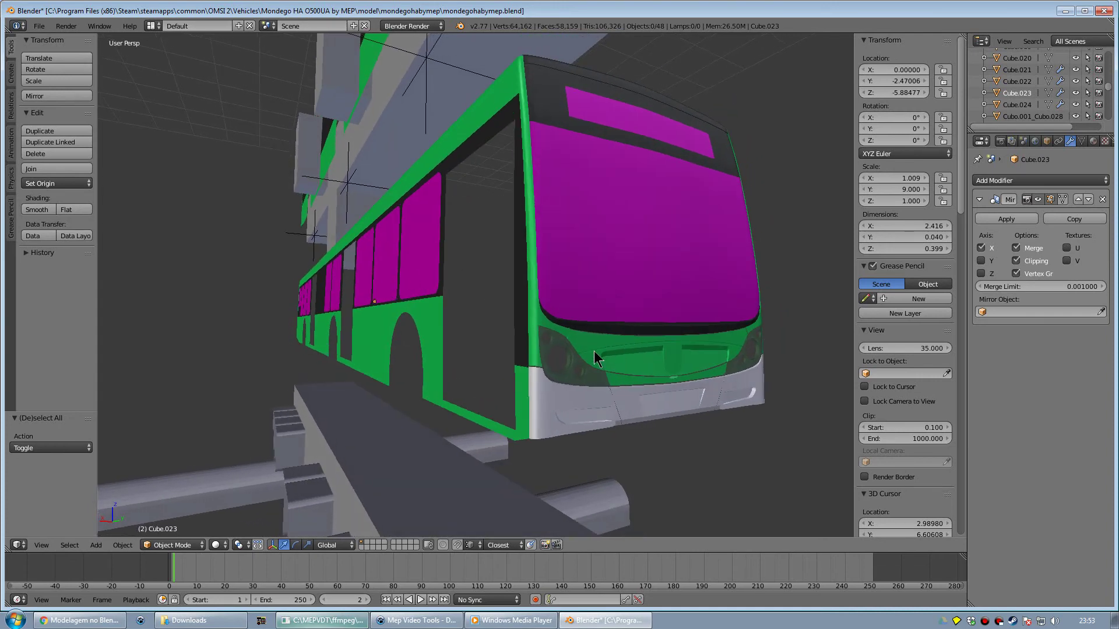
scroll(602, 353, "down", 2, "ctrl")
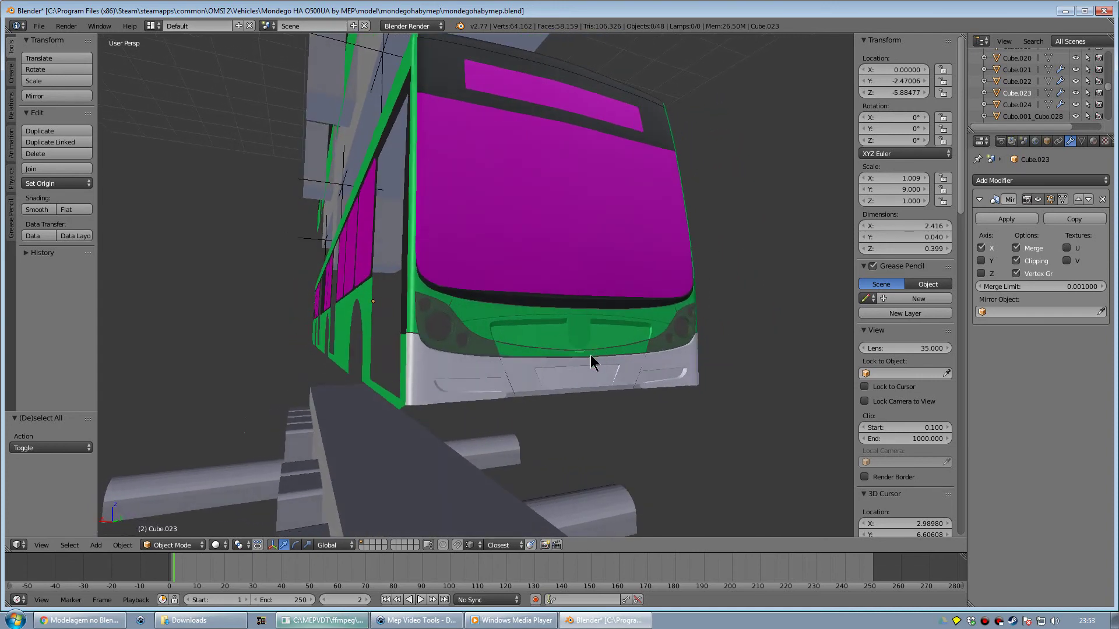
scroll(593, 355, "up", 1, "ctrl")
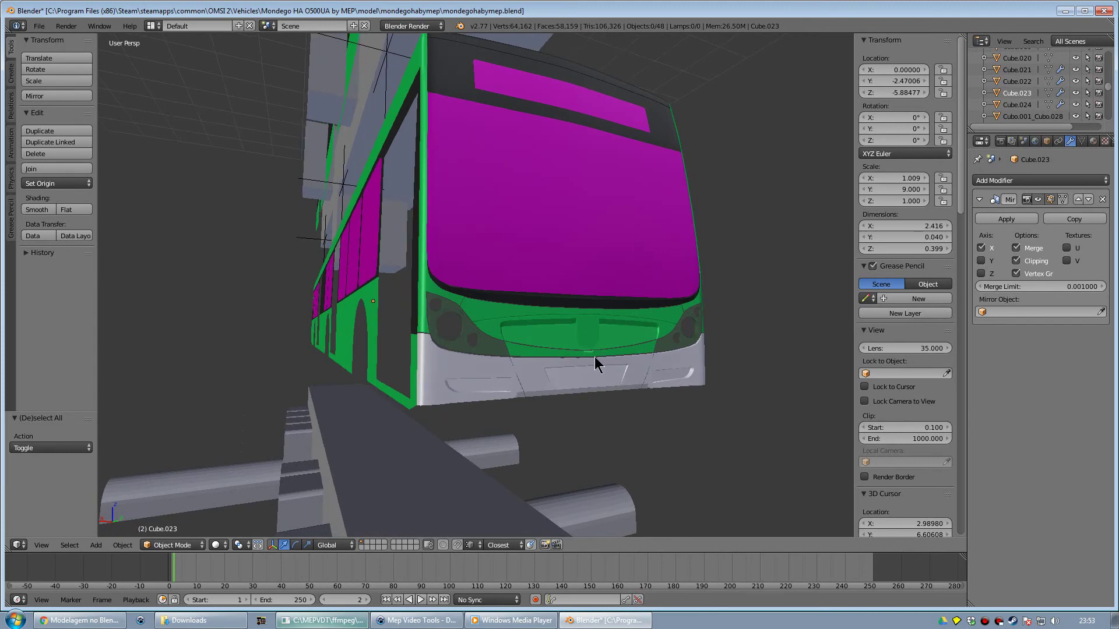
scroll(594, 357, "up", 3, "ctrl")
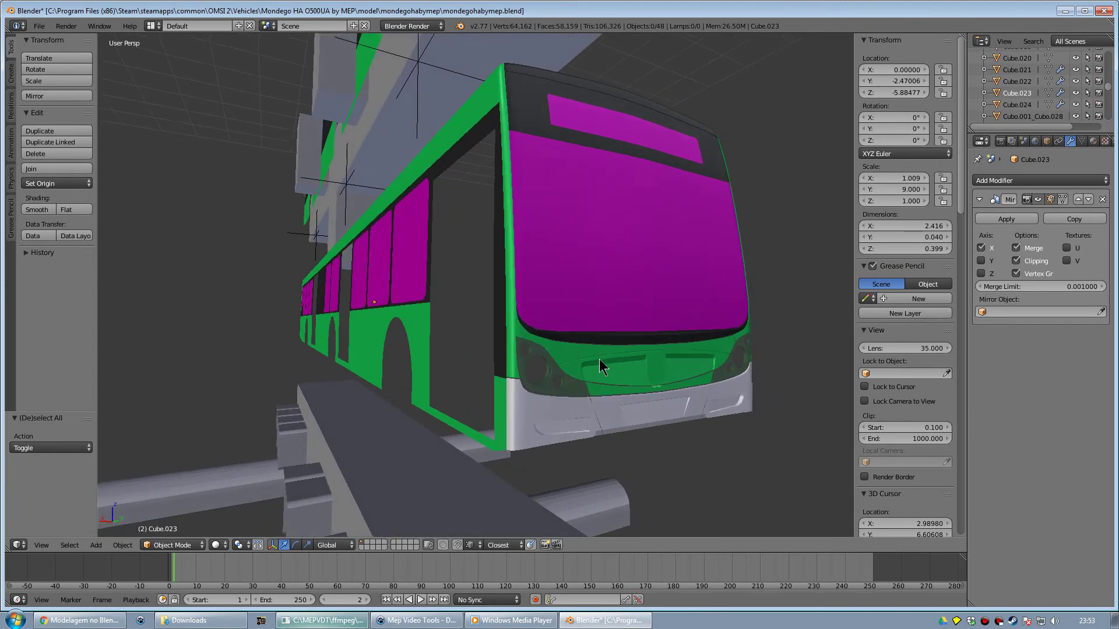
middle_click_drag(599, 359, 560, 363)
mouse_move(475, 327)
middle_mouse_down()
mouse_move(616, 310)
mouse_move(547, 325)
middle_mouse_up()
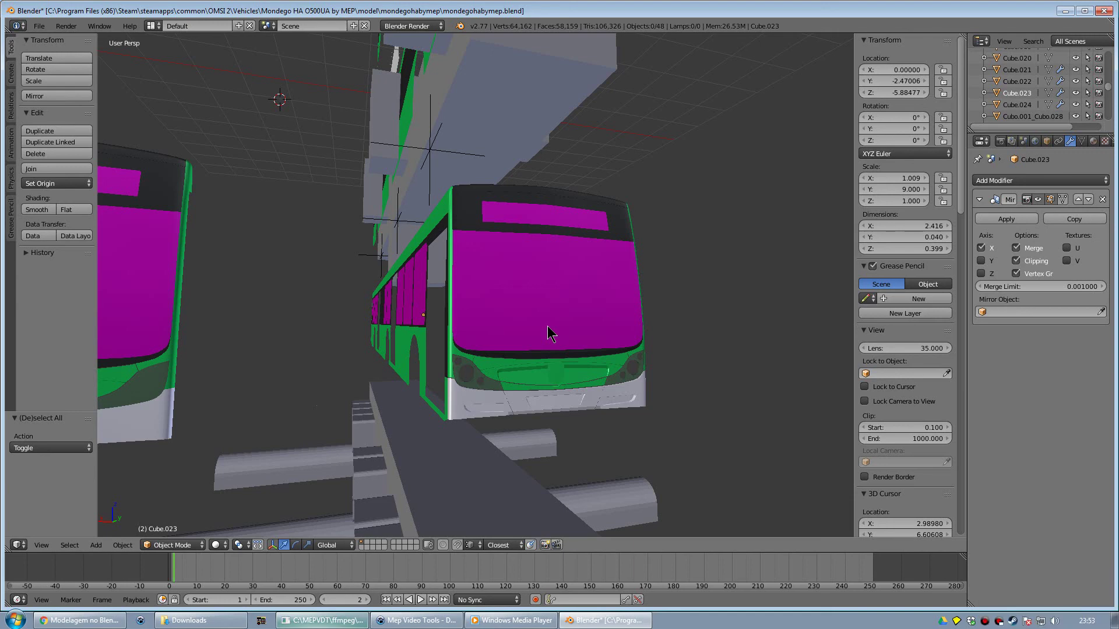
- Orbit and zoom to a close view of the headlights and white bumper, briefly toggling the Start menu
mouse_move(547, 327)
middle_mouse_down()
mouse_move(390, 333)
mouse_move(487, 351)
mouse_move(660, 352)
mouse_move(531, 341)
mouse_move(600, 343)
mouse_move(668, 362)
mouse_move(512, 342)
mouse_move(603, 345)
mouse_move(577, 332)
mouse_move(588, 322)
middle_mouse_up()
scroll(564, 320, "up", 3)
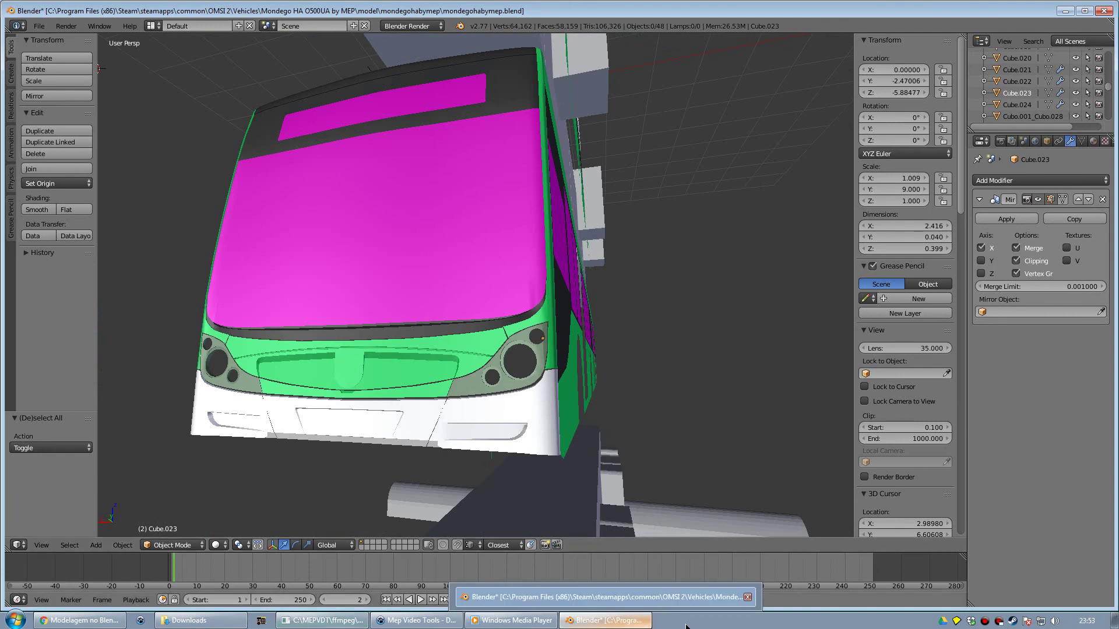
key("super")
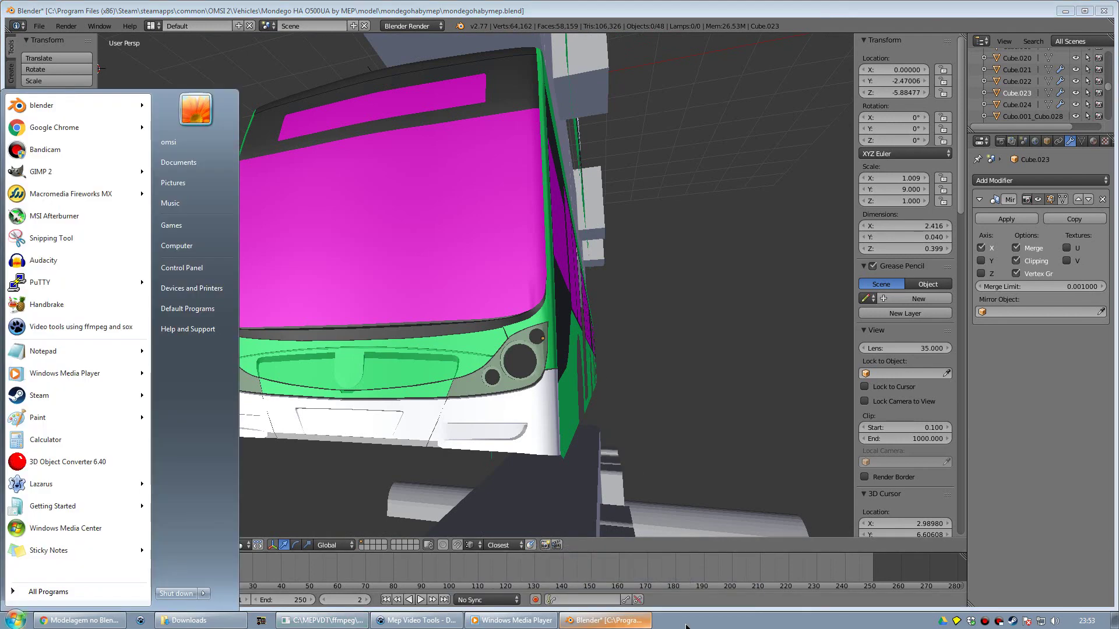
key("super")
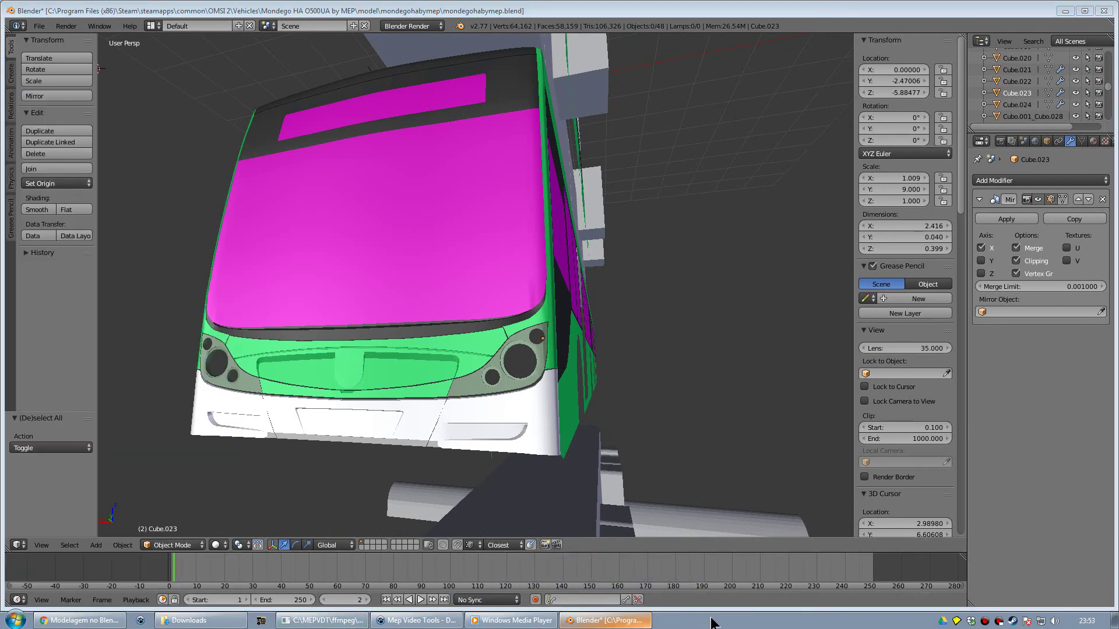